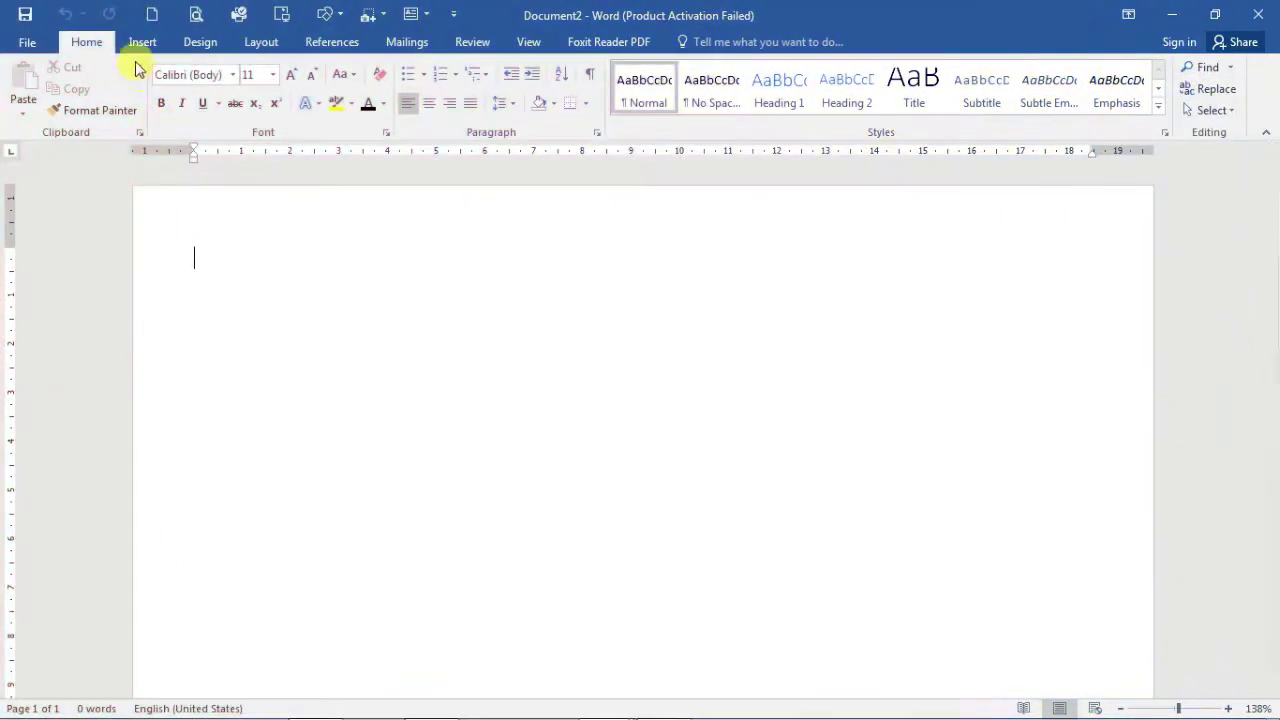
Open the Table options on the Insert ribbon for the gfgfgf.docx student list
click(140, 44)
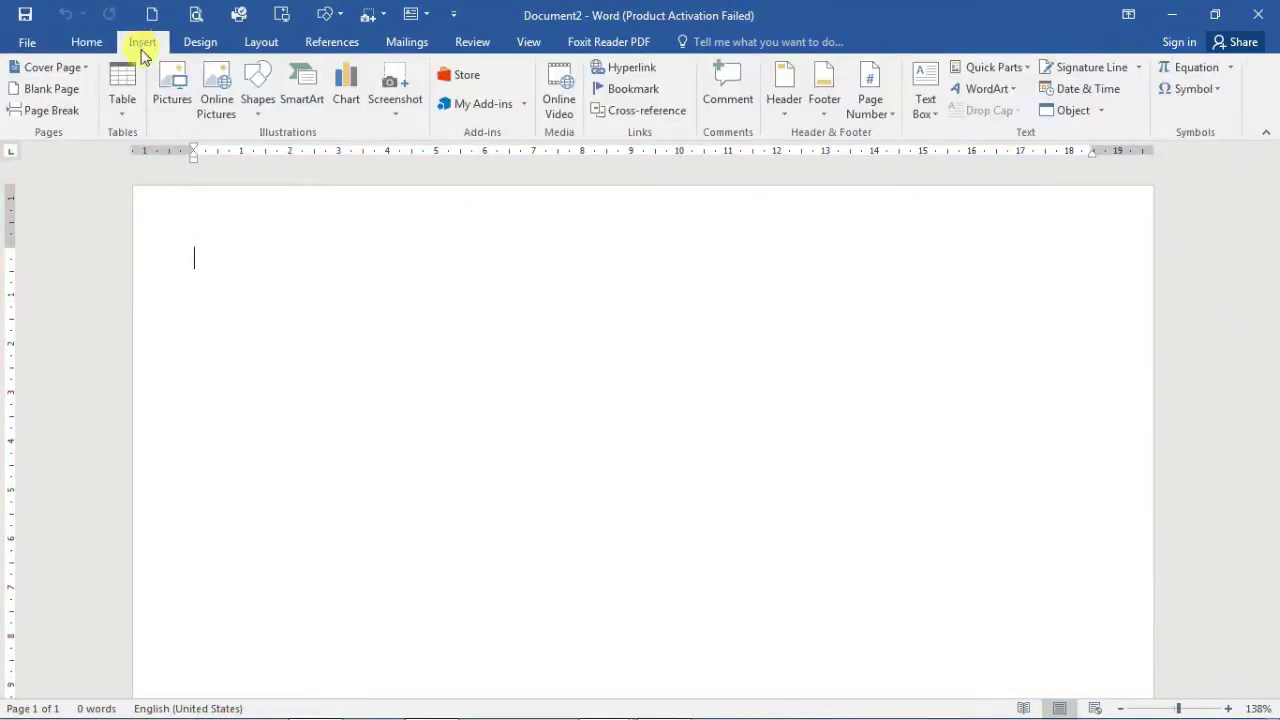
click(120, 110)
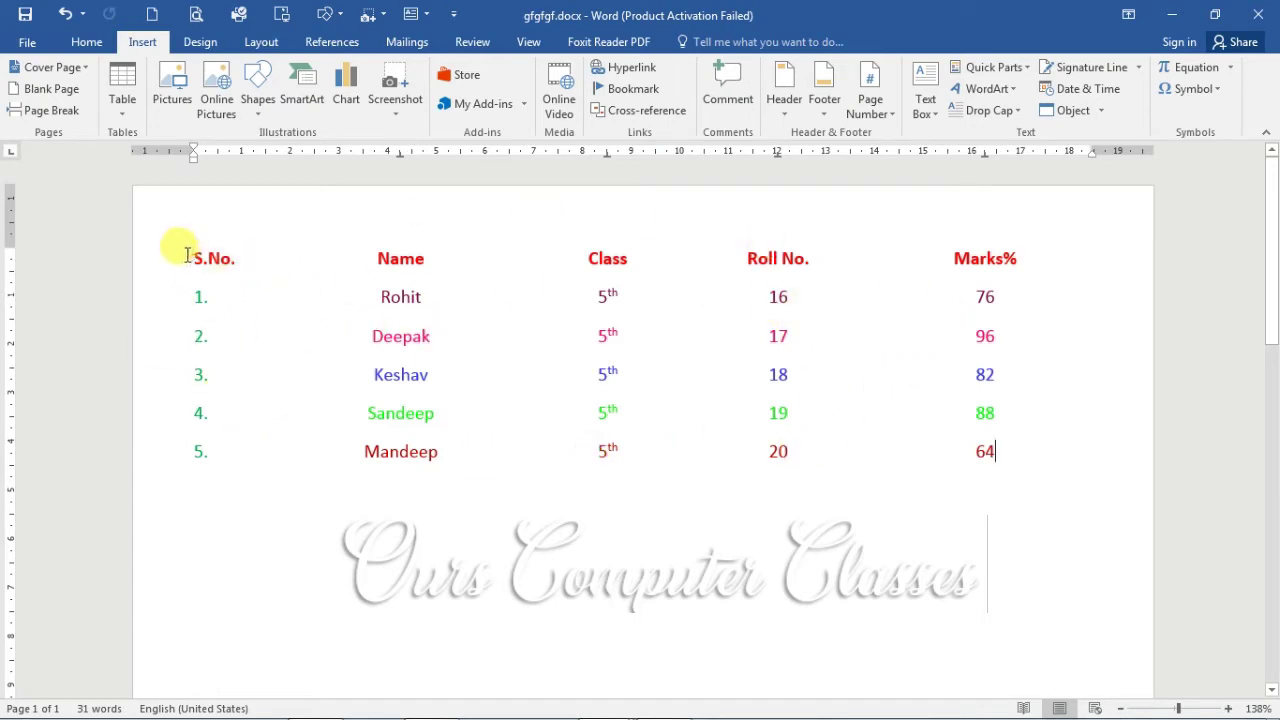
Convert the selected student lines into a 5-column table with tabs as separators
drag(170, 261, 137, 451)
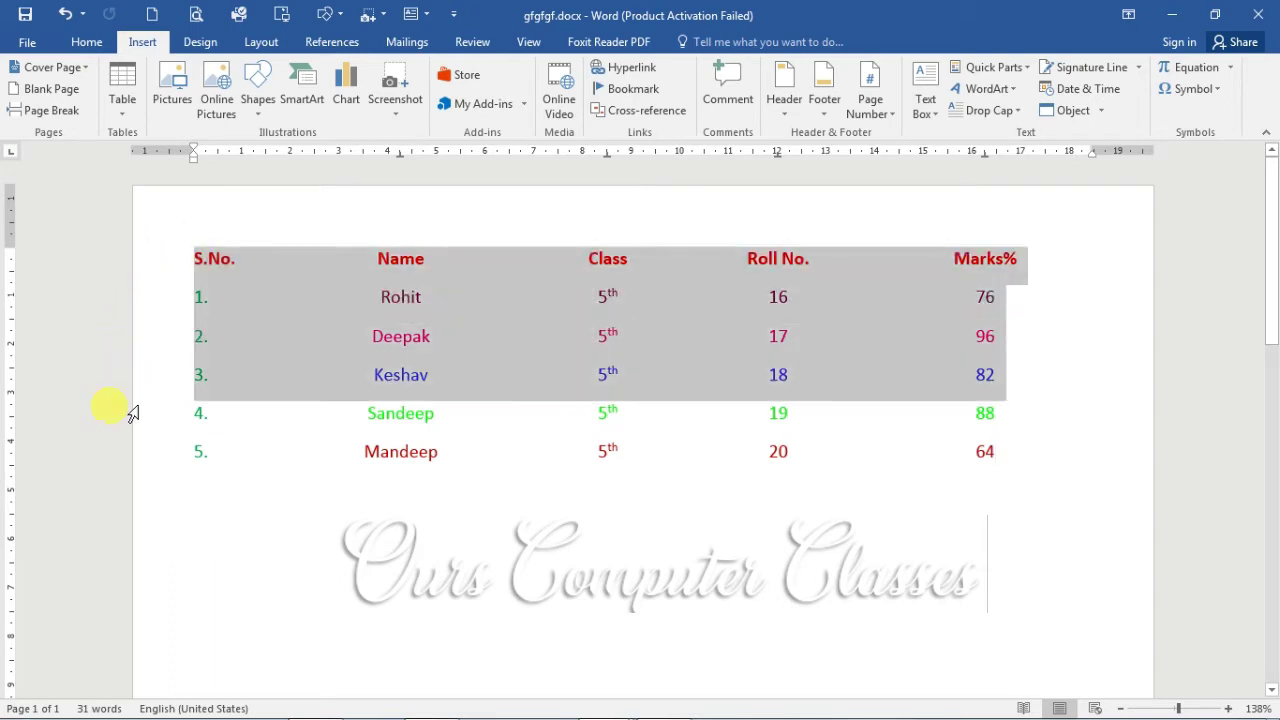
click(121, 108)
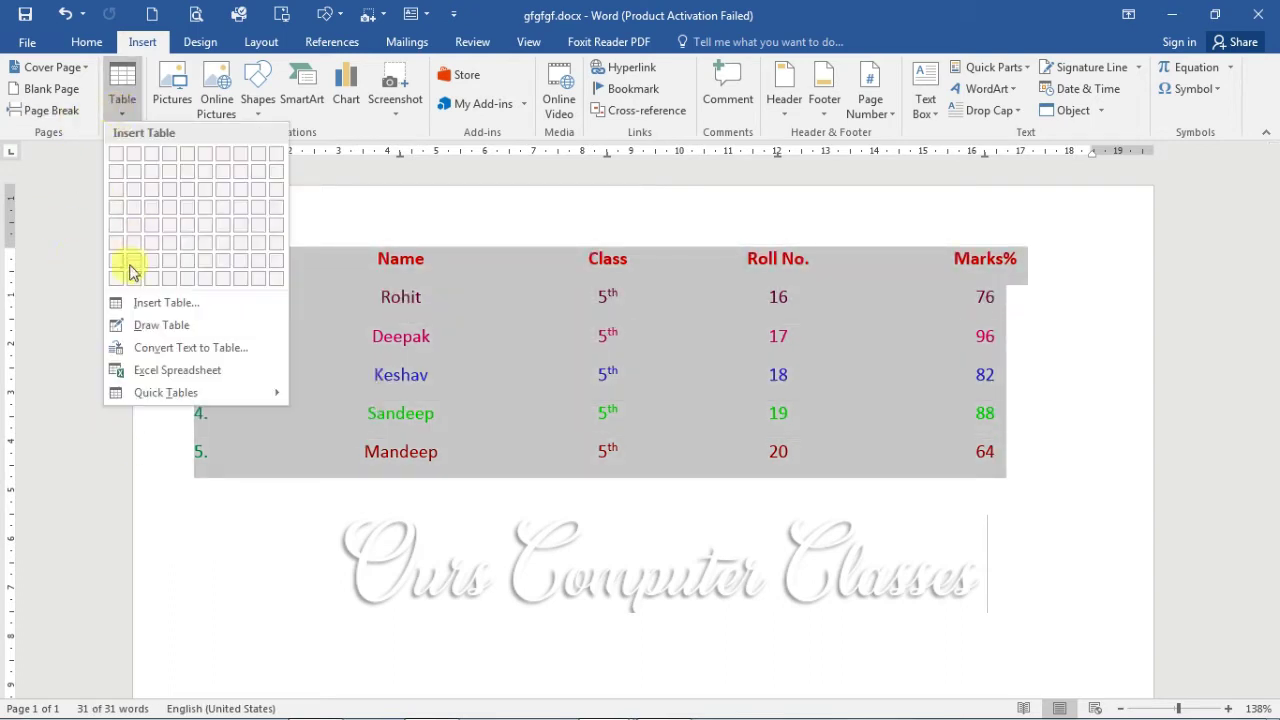
click(188, 347)
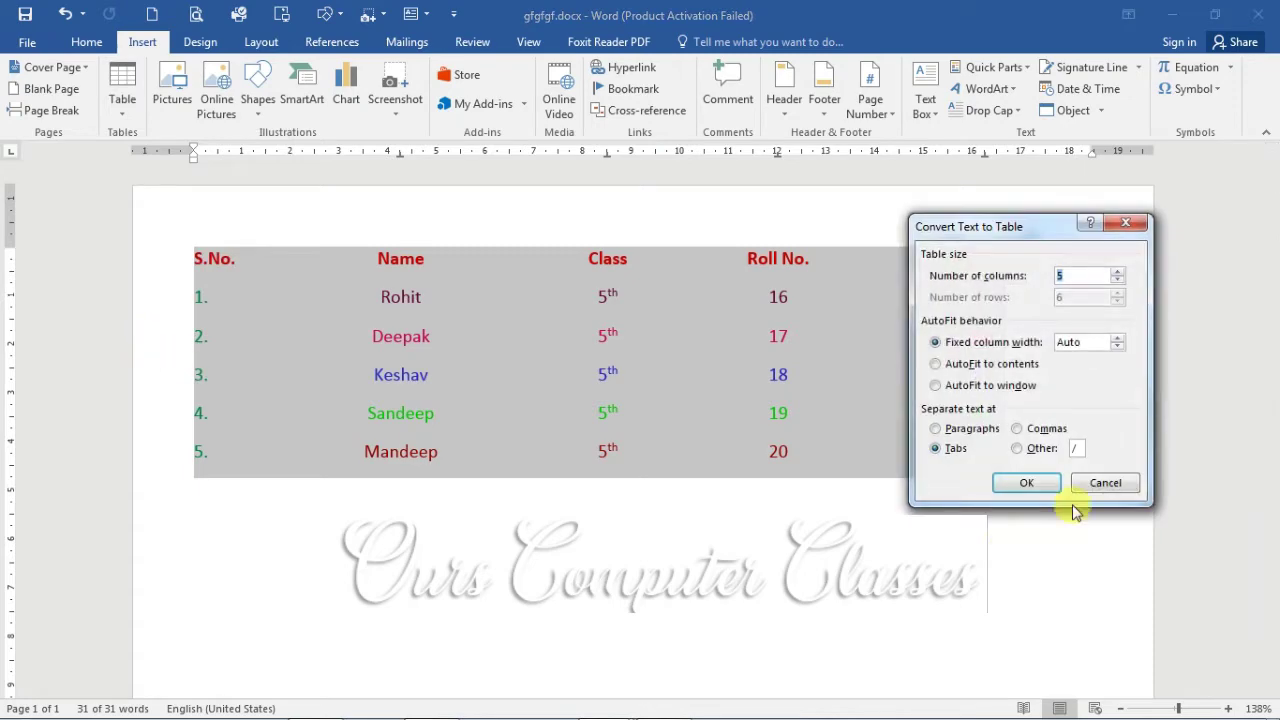
drag(1017, 235, 768, 432)
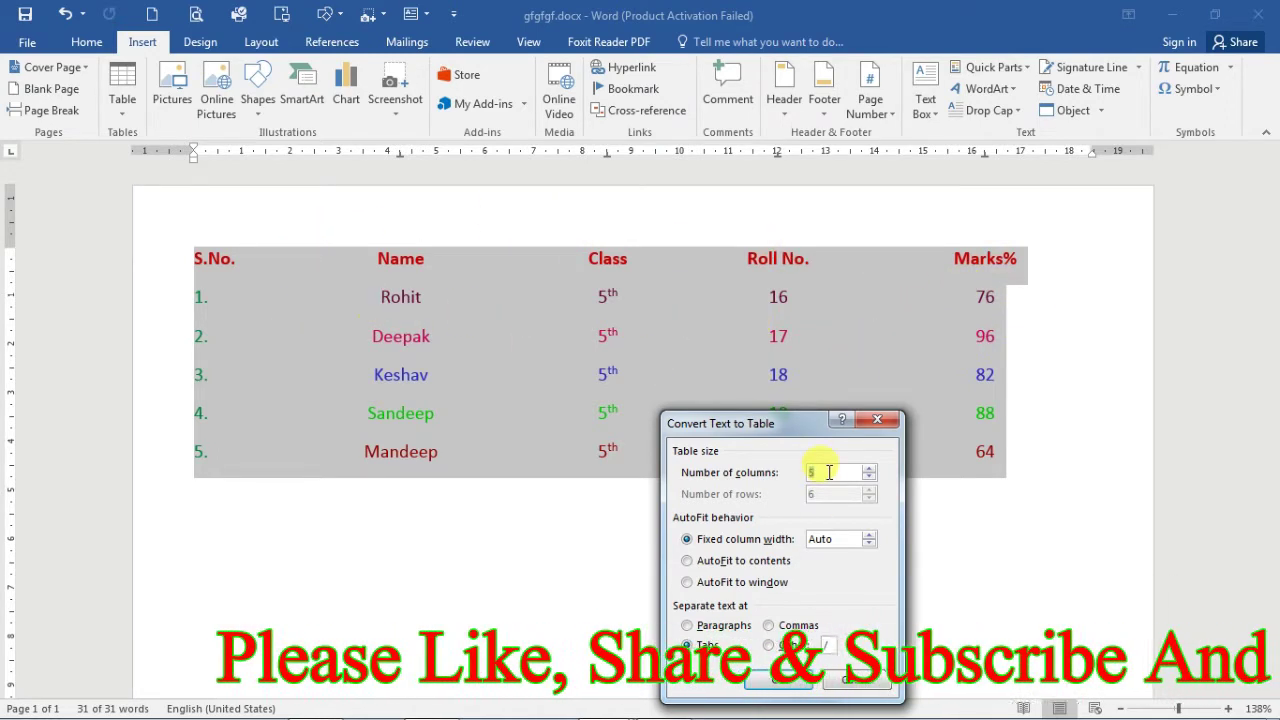
click(829, 472)
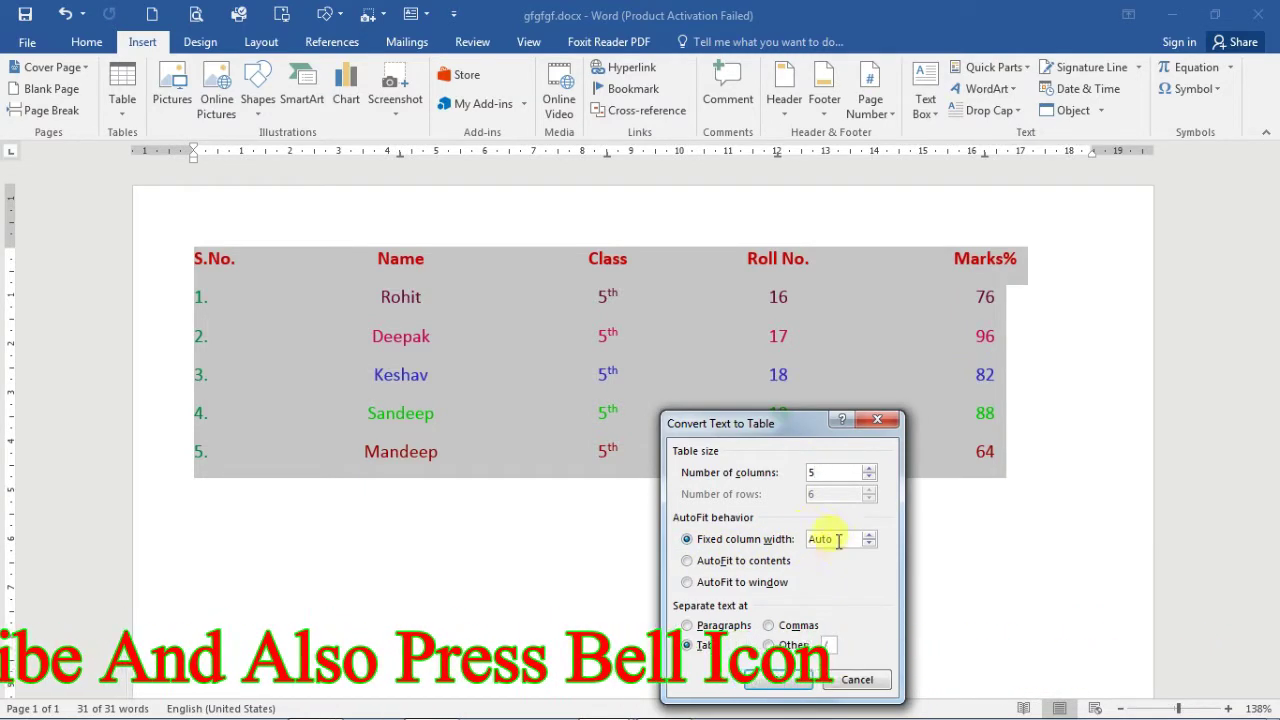
click(776, 681)
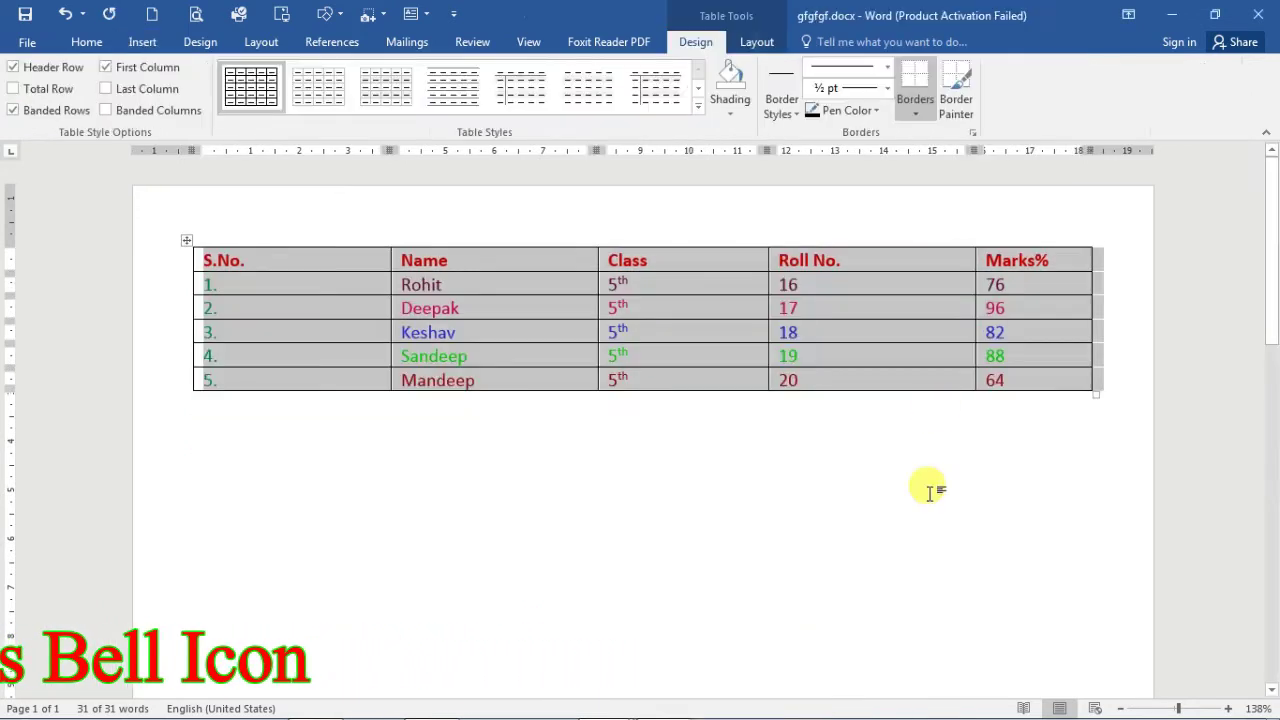
Convert the whole student table back to text separated by tabs
click(596, 455)
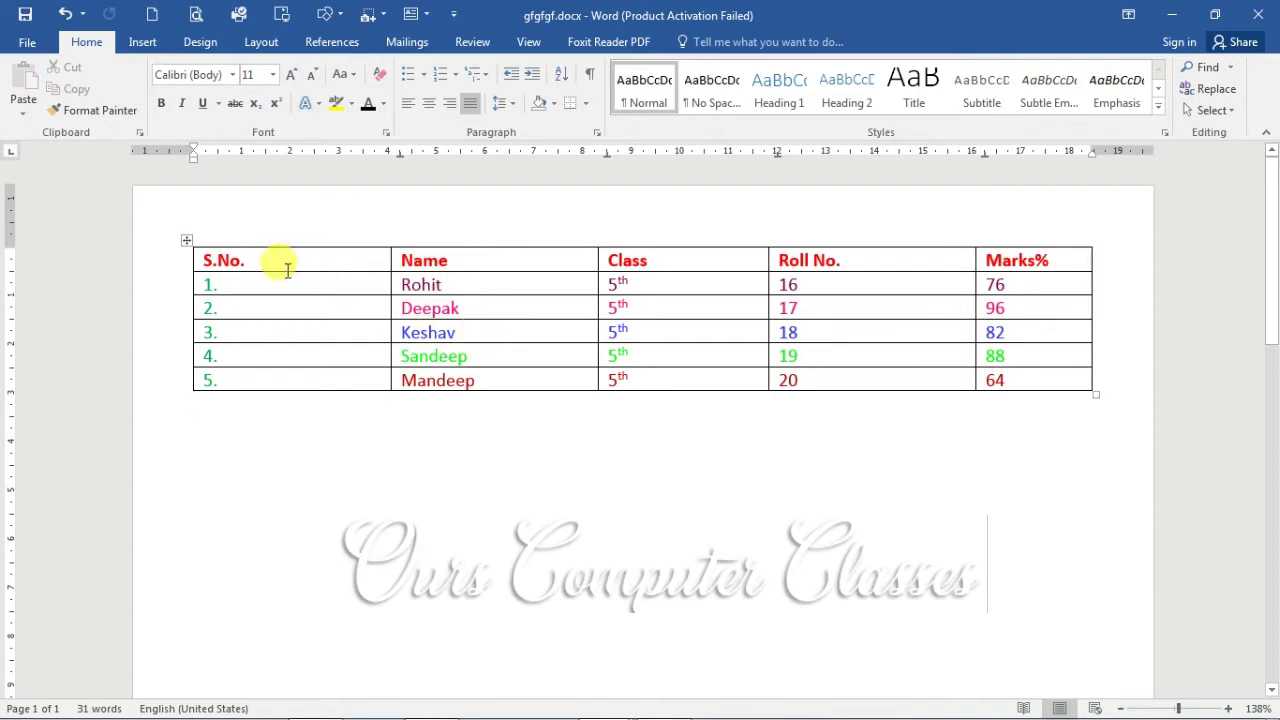
click(187, 242)
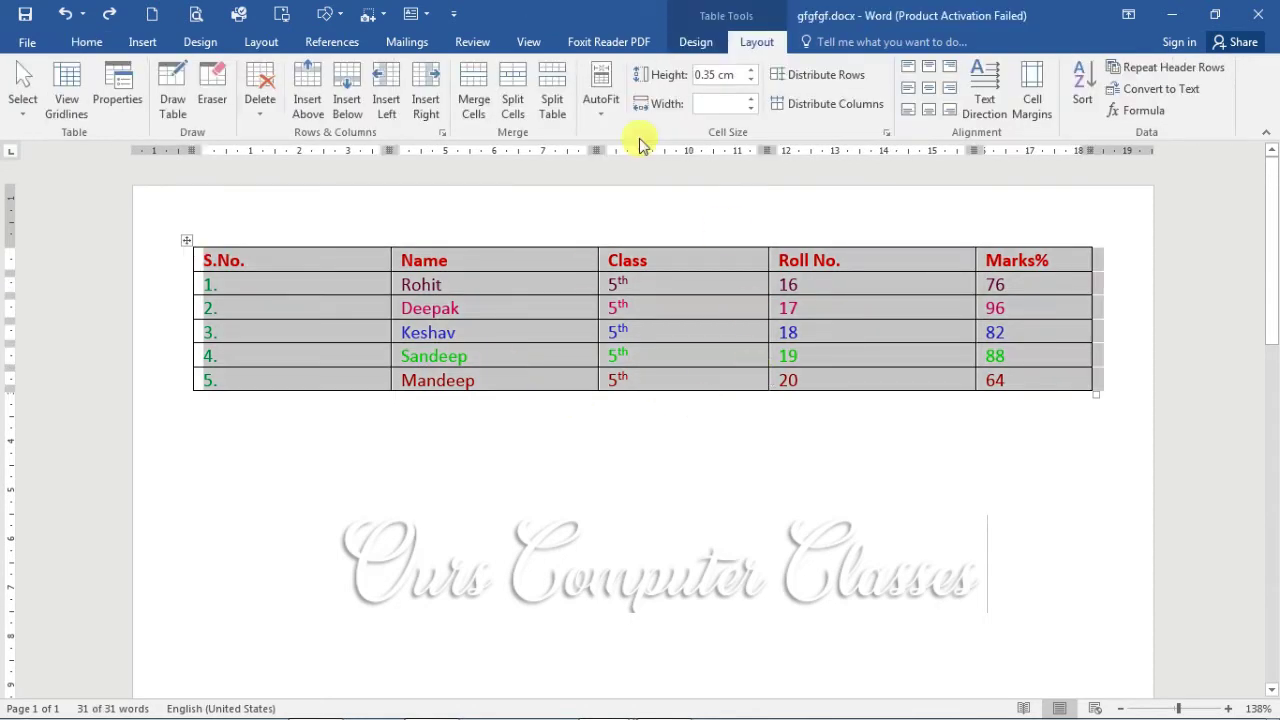
click(1185, 90)
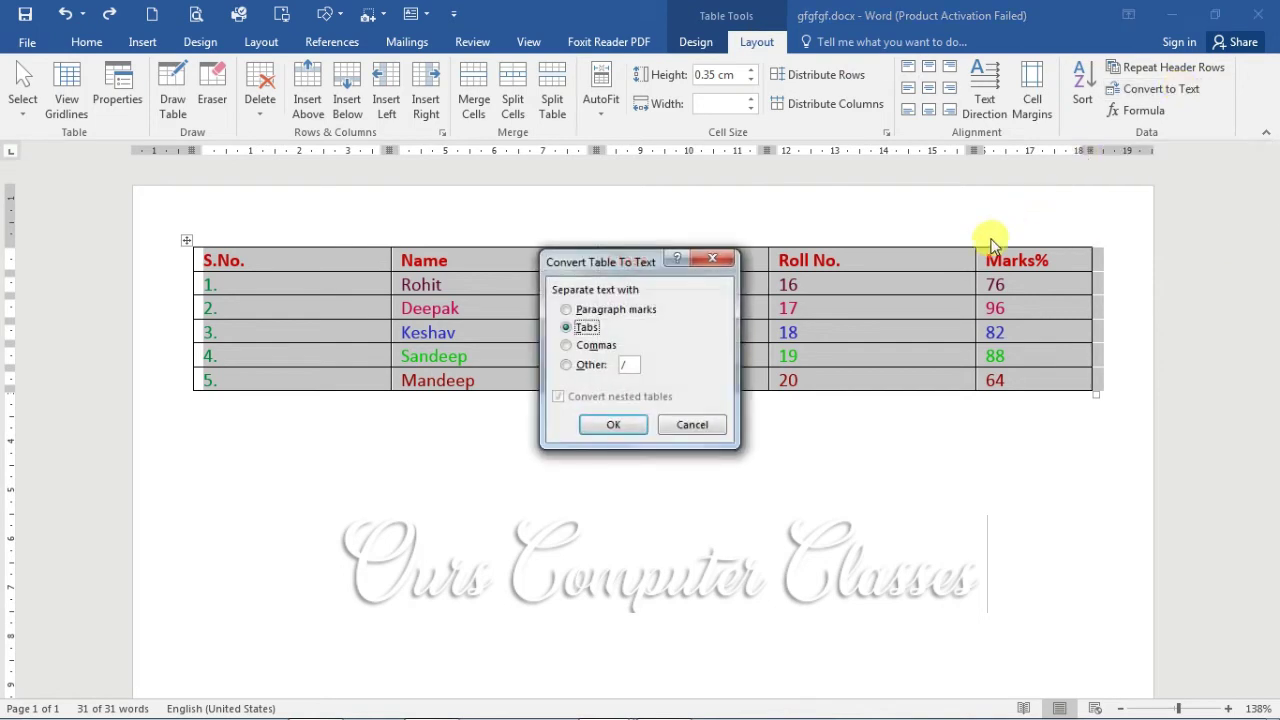
click(620, 424)
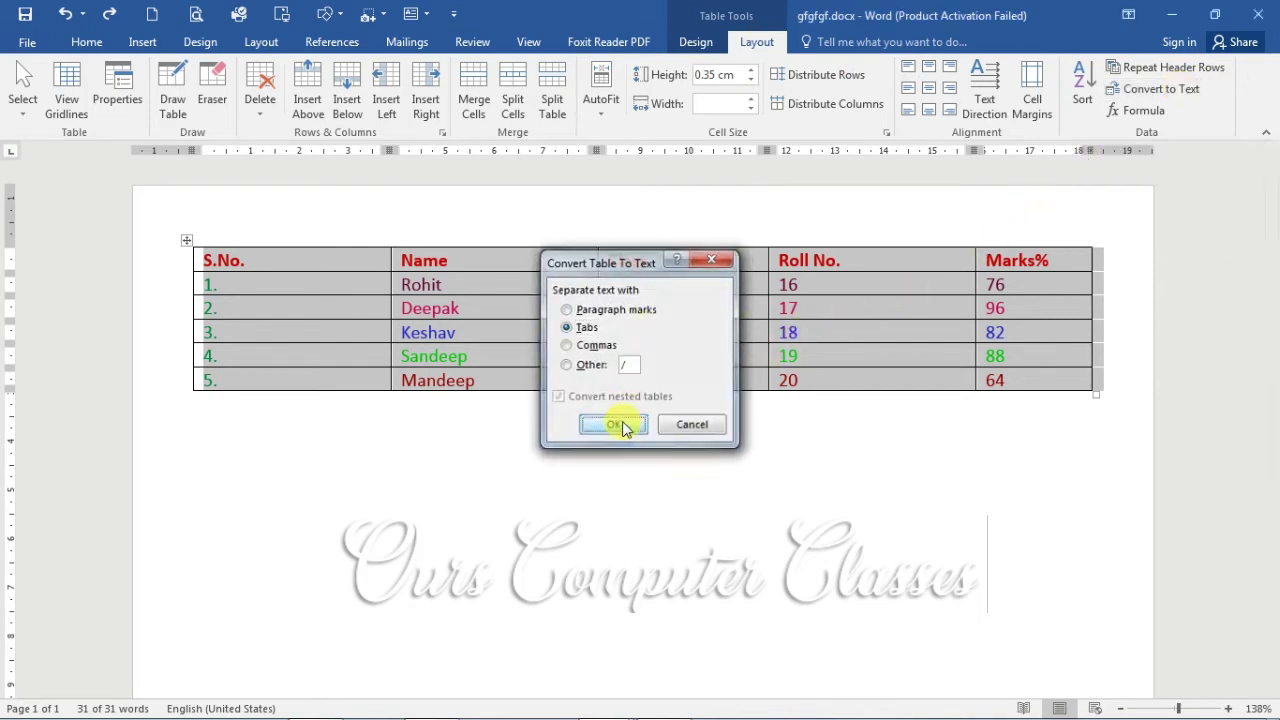
click(628, 505)
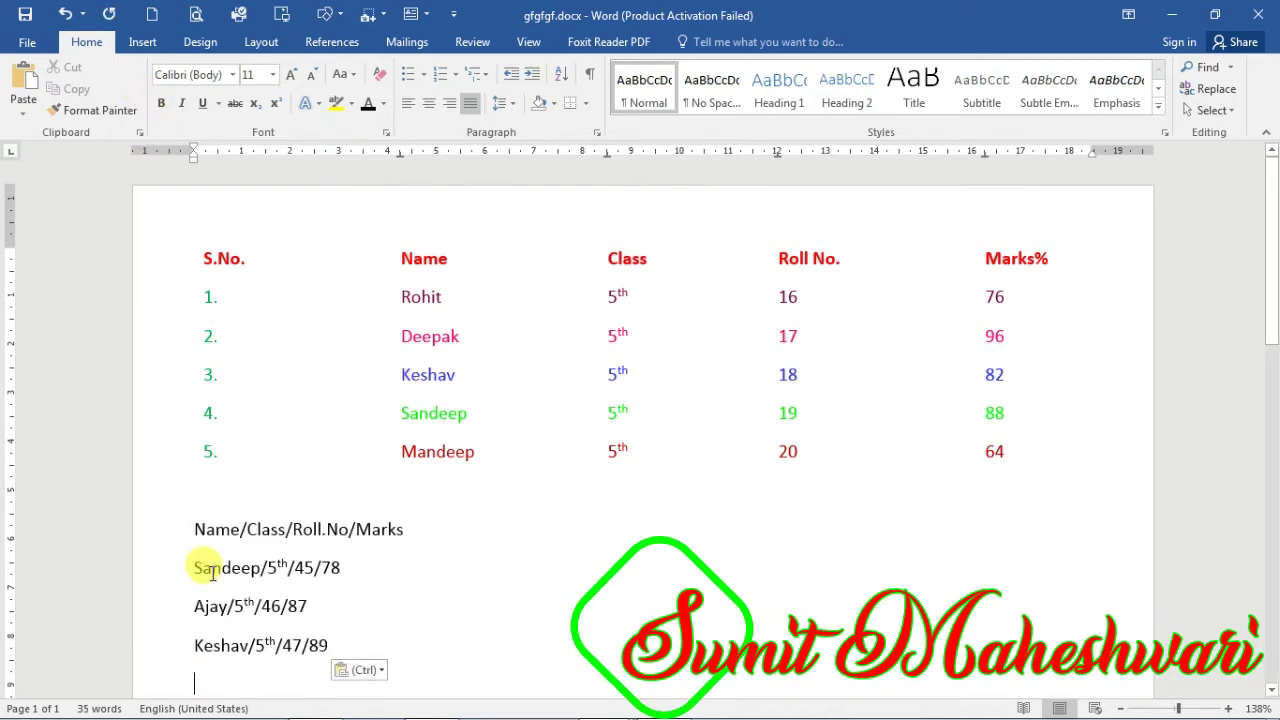
Scroll down to the slash-separated Name/Class/Roll.No/Marks lines below the student text
scroll(294, 650, down, 3)
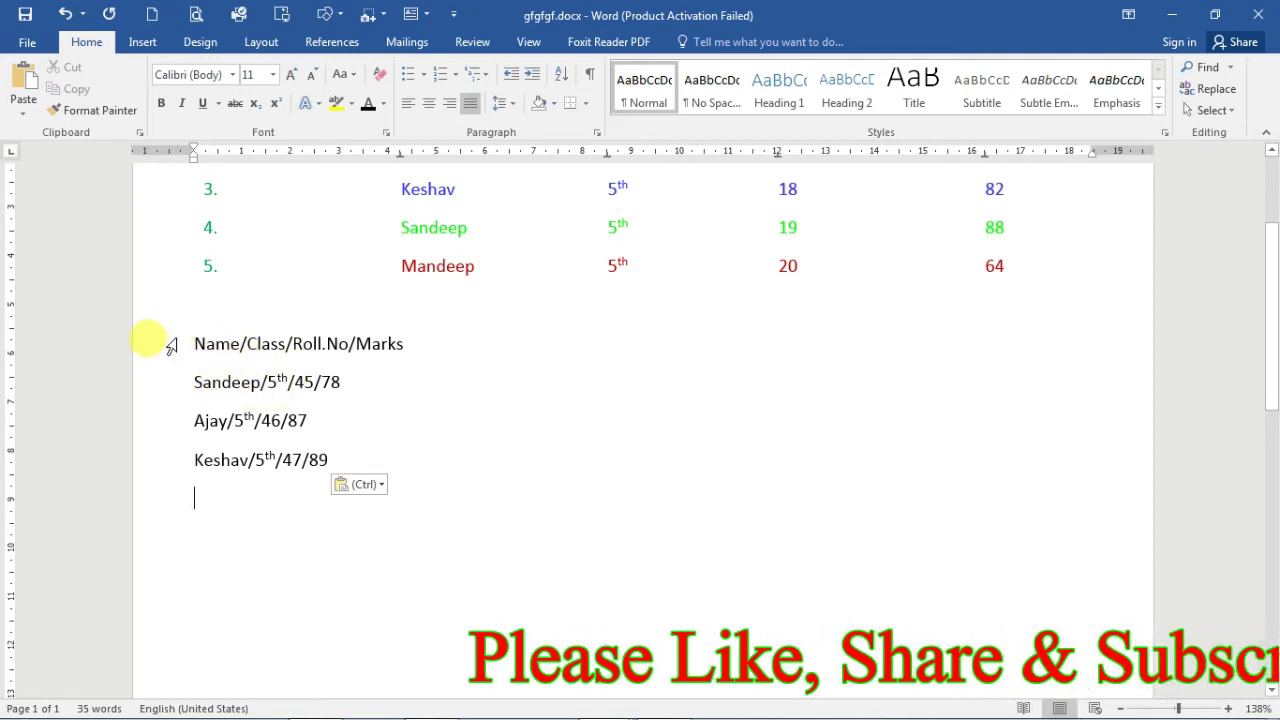
Convert the four slash-separated lines into a 4-column table split at the / character
drag(170, 345, 194, 457)
click(142, 41)
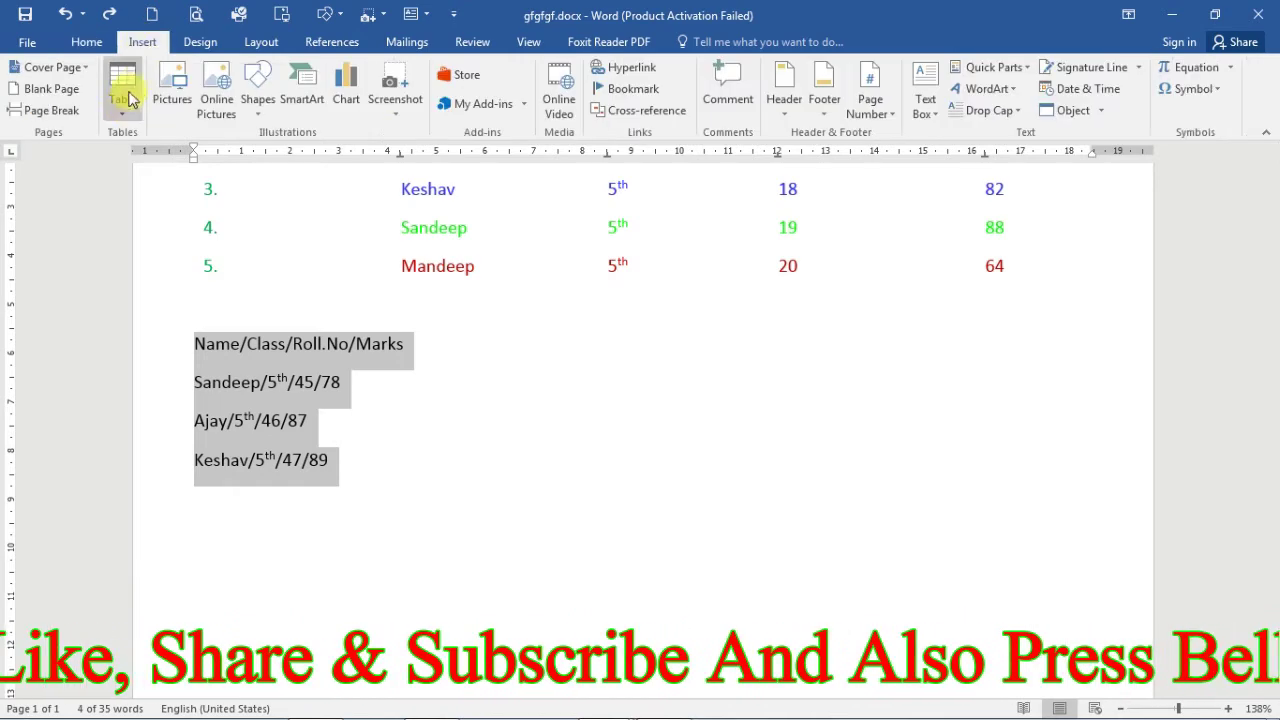
click(122, 98)
click(100, 346)
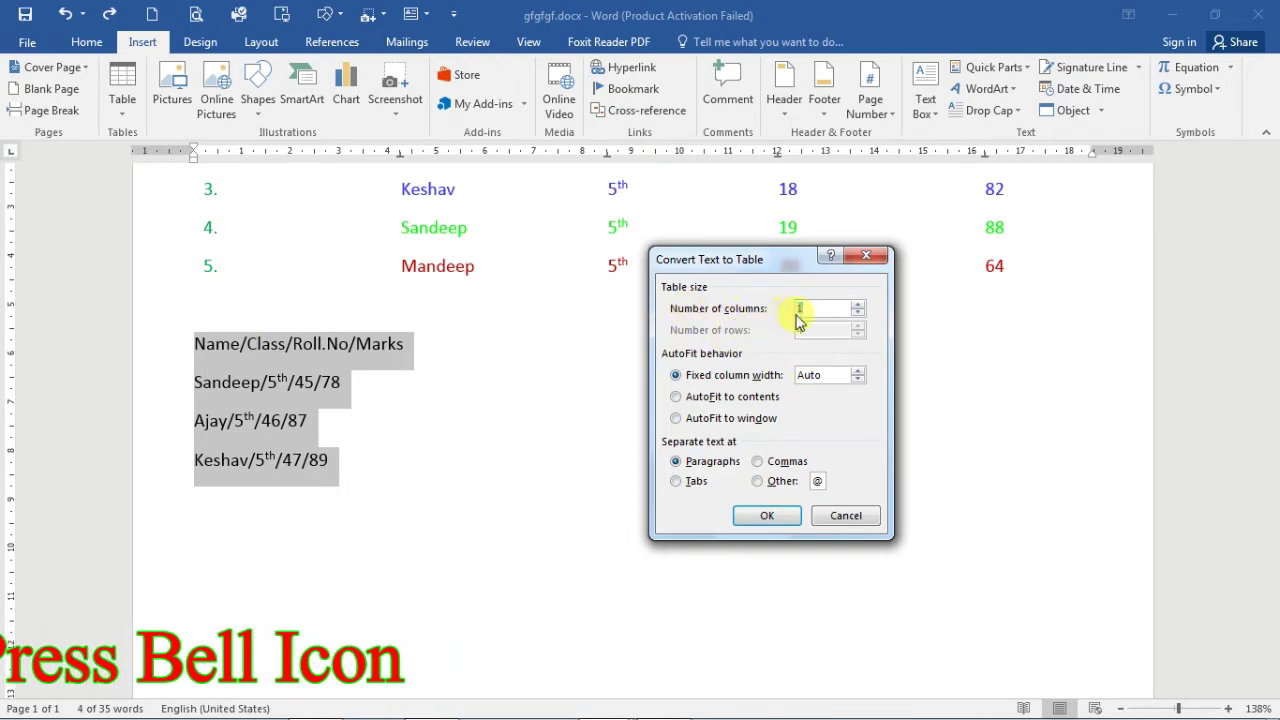
text(1)
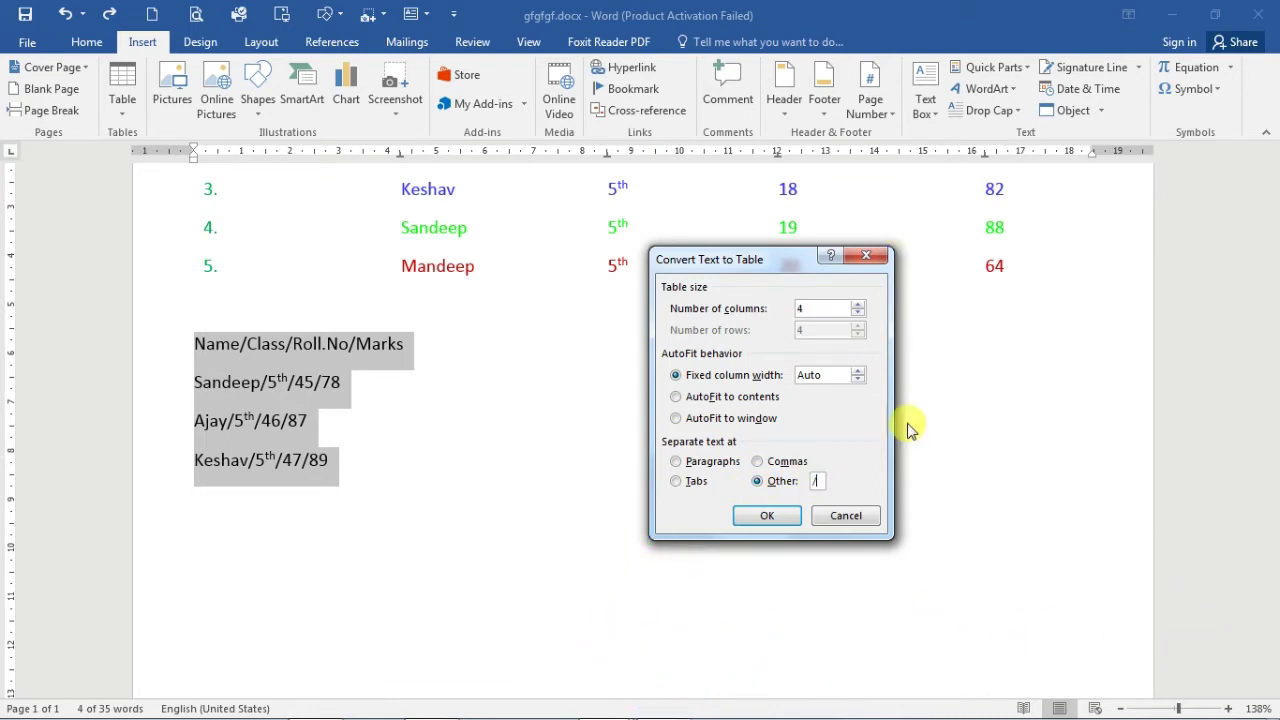
click(776, 520)
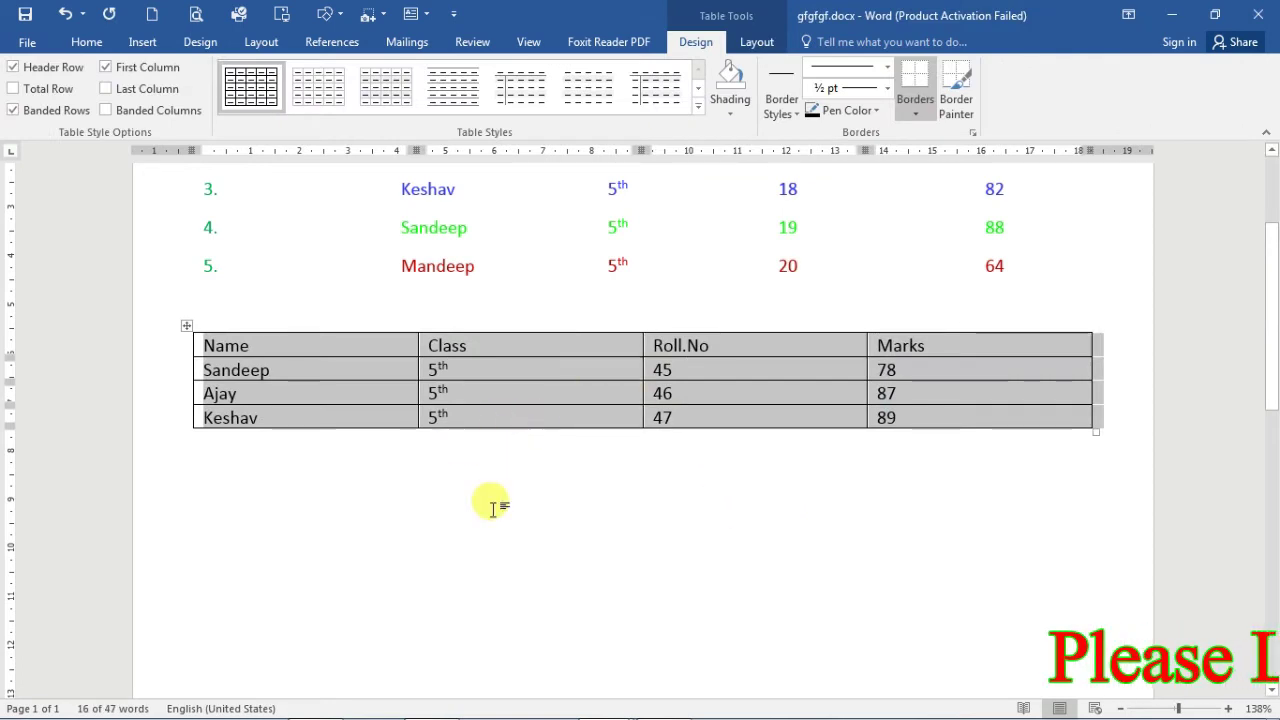
click(560, 452)
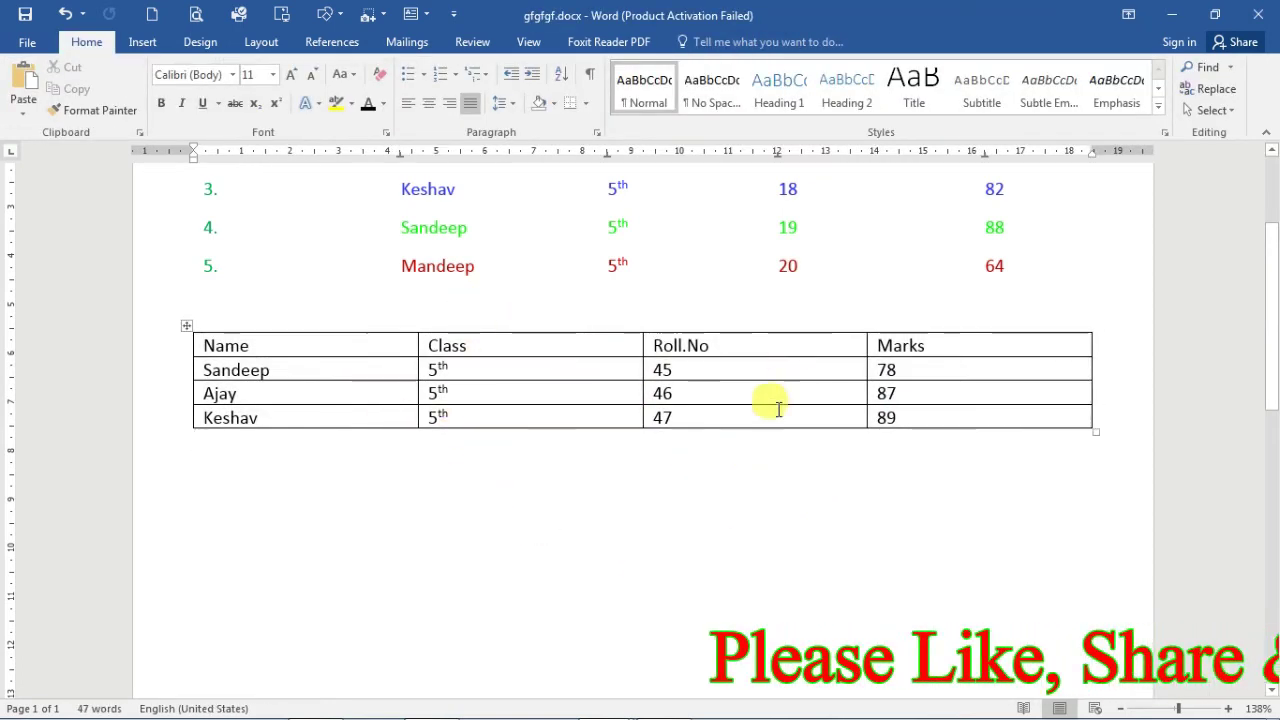
Insert the Calendar 2 Quick Table below the marks table
scroll(771, 400, up, 3)
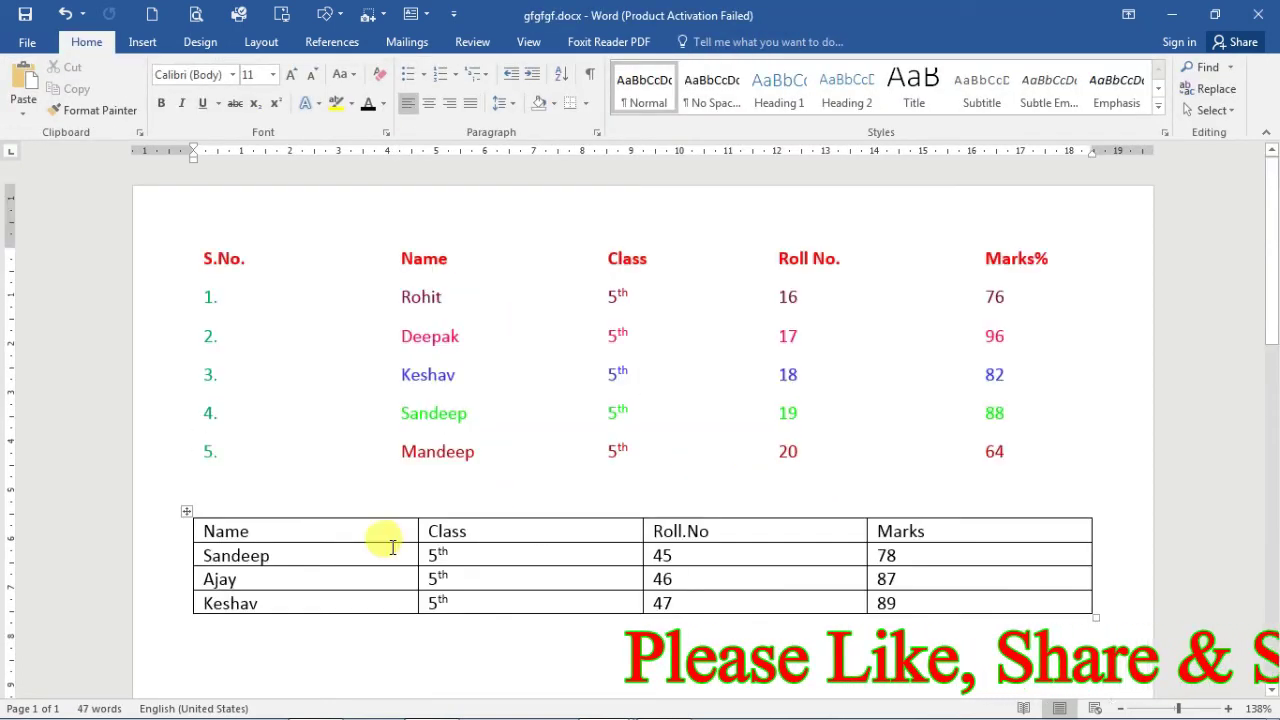
click(142, 41)
click(124, 112)
mouse_move(166, 392)
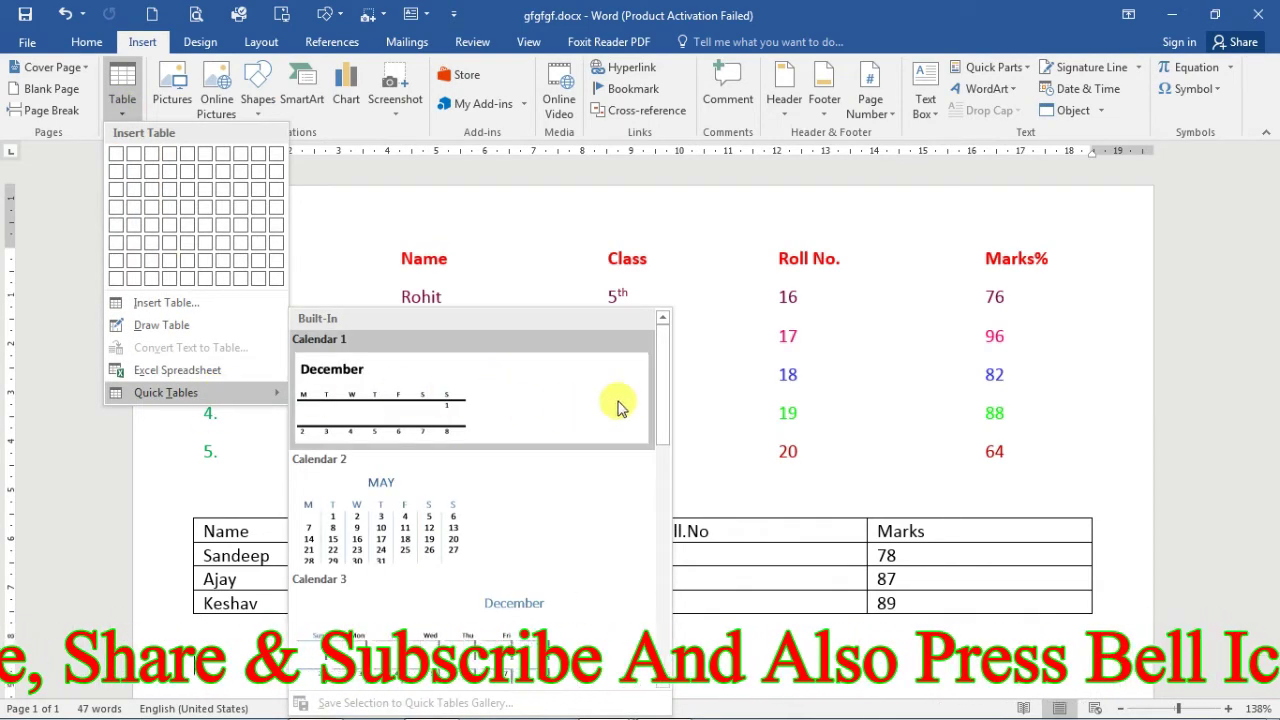
drag(660, 404, 657, 655)
scroll(600, 520, up, 10)
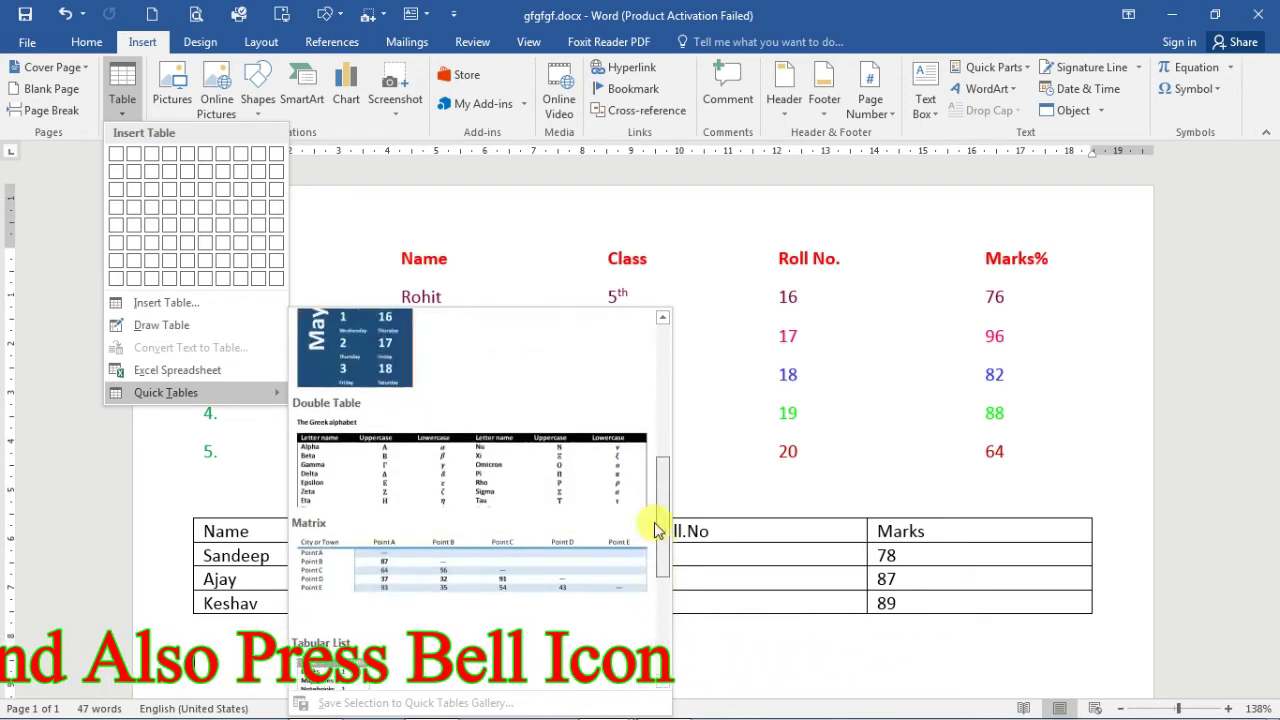
key(Escape)
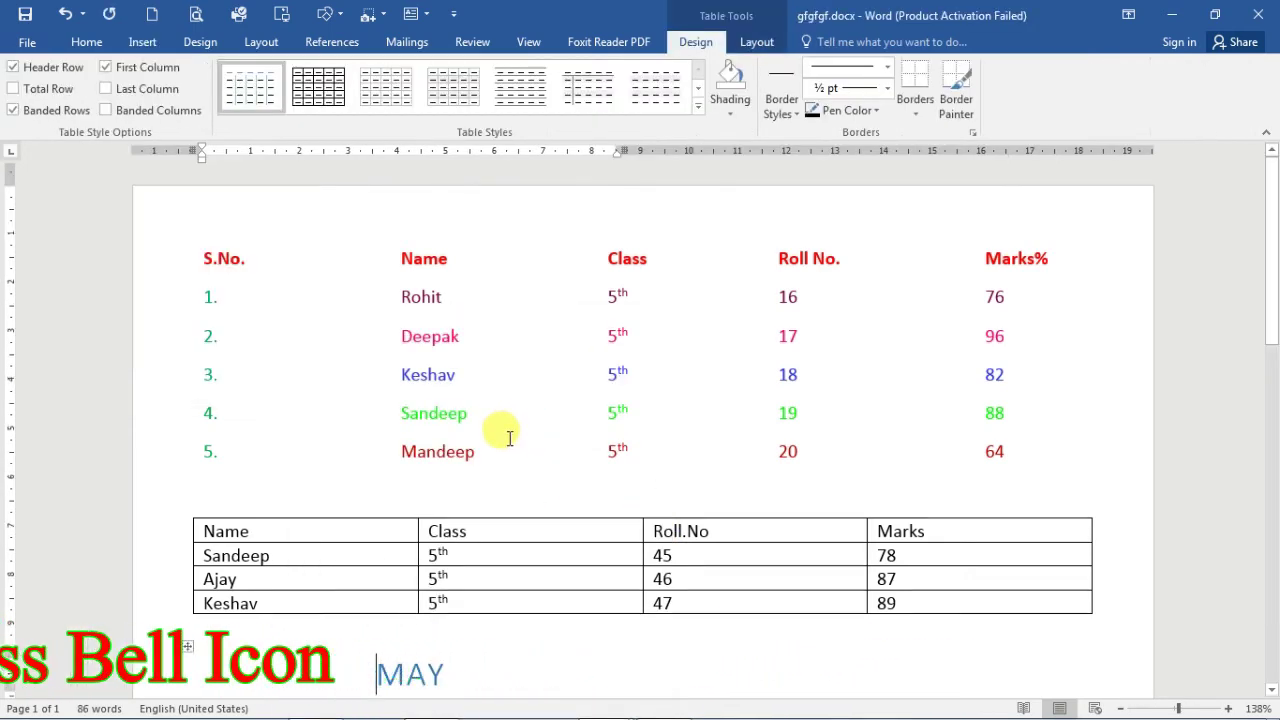
Delete the calendar's MAY month heading so it can be retitled JUL
scroll(505, 435, down, 3)
scroll(505, 435, down, 2)
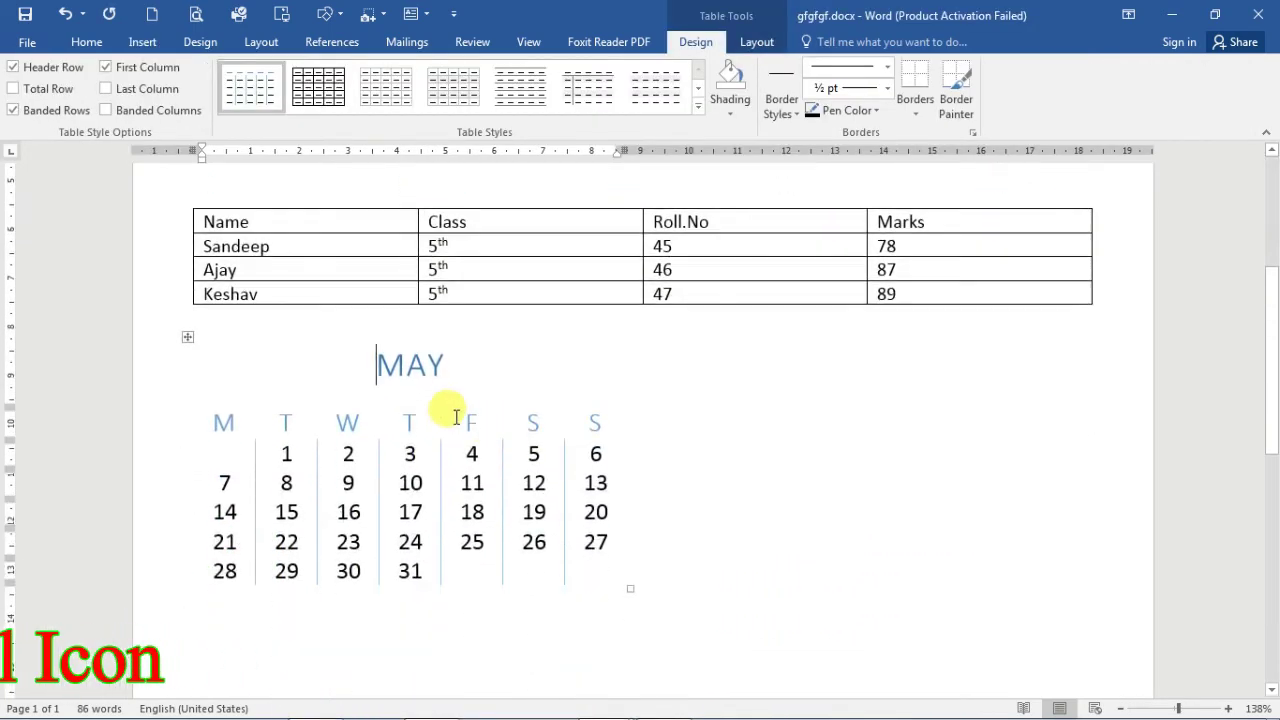
double_click(445, 368)
key(Delete)
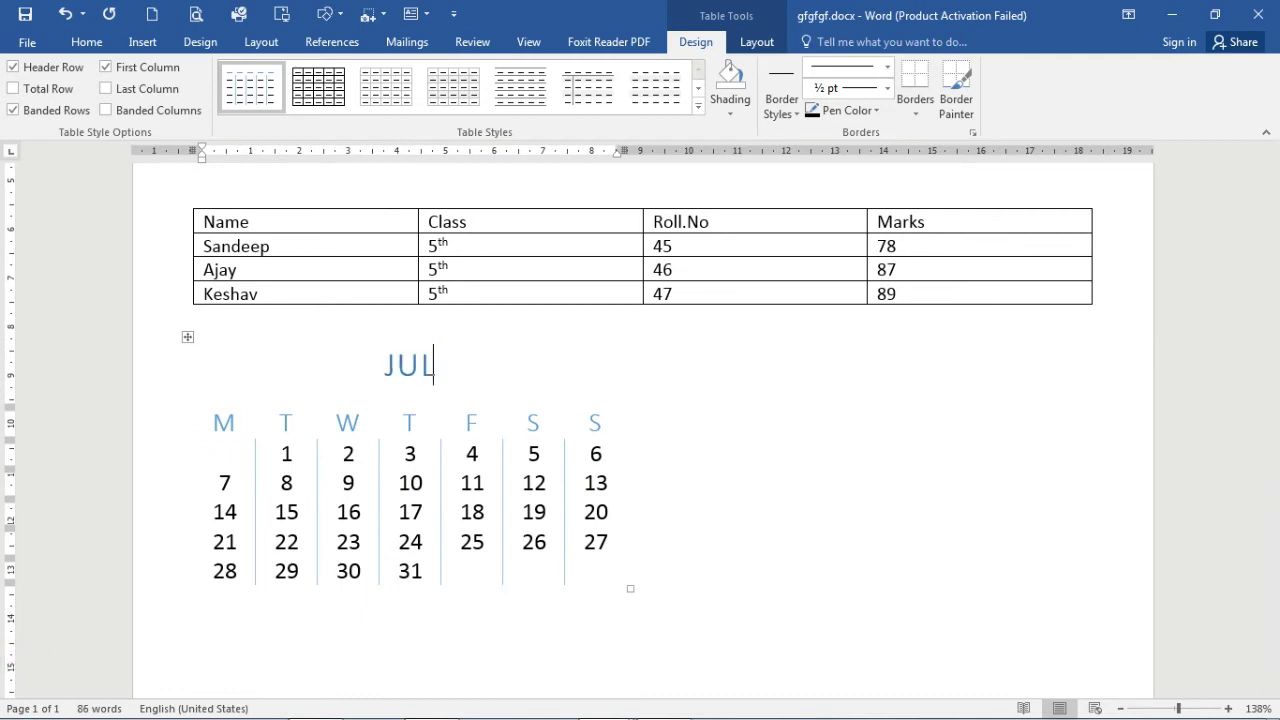